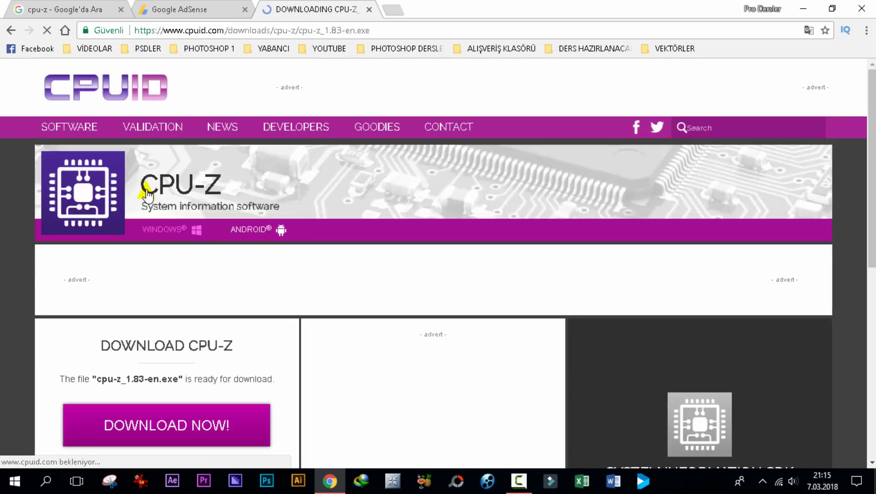
Step: Start downloading cpu-z_1.83-en.exe to the Downloads\Programs folder and close the browser
scroll(175, 196, down, 3)
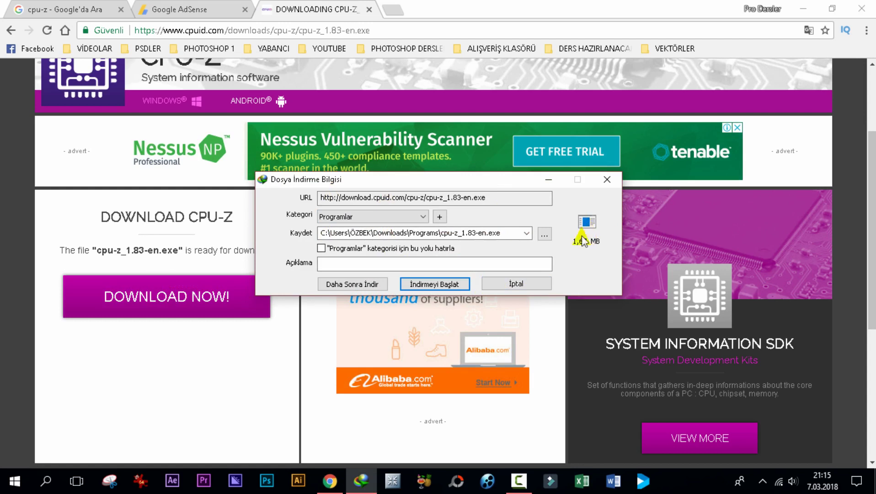
click(436, 284)
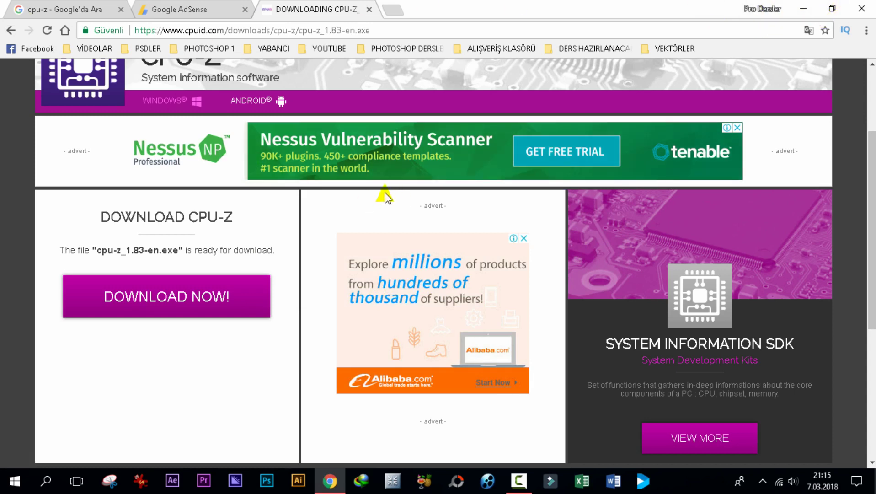
click(863, 9)
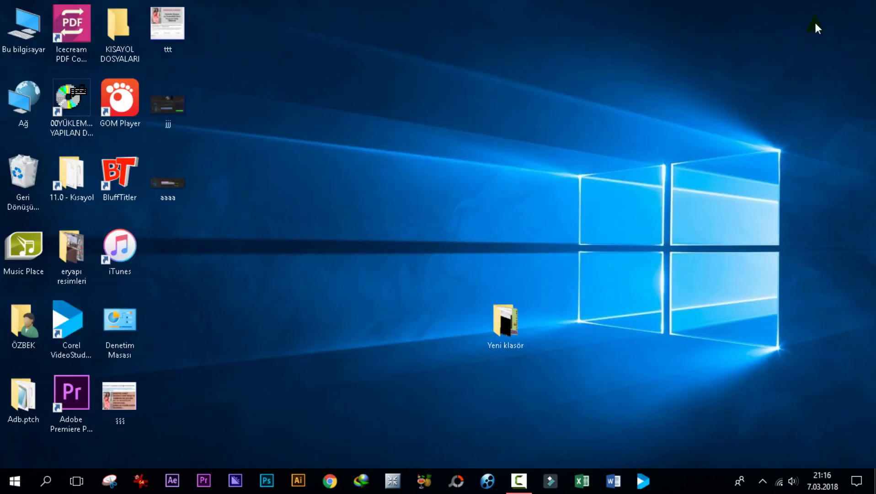
Step: Open the Programs folder in İndirilenler and run the cpu-z_1.83-en installer as administrator
double_click(14, 41)
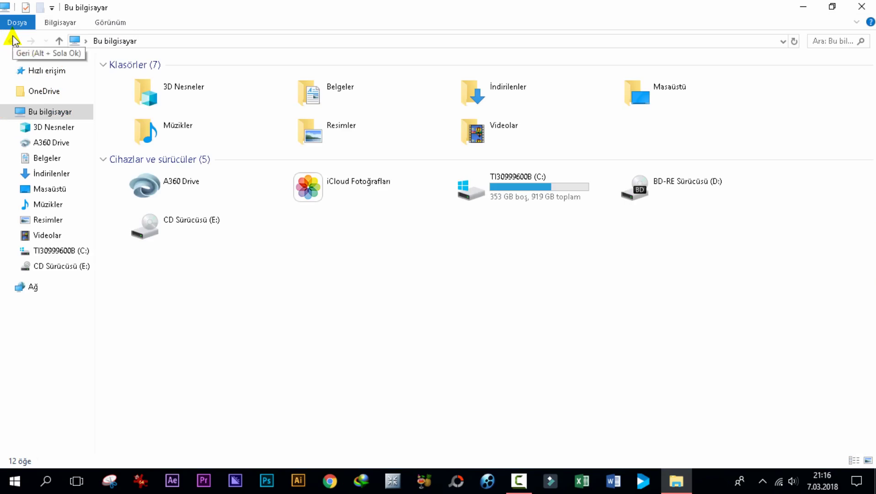
double_click(513, 105)
double_click(719, 110)
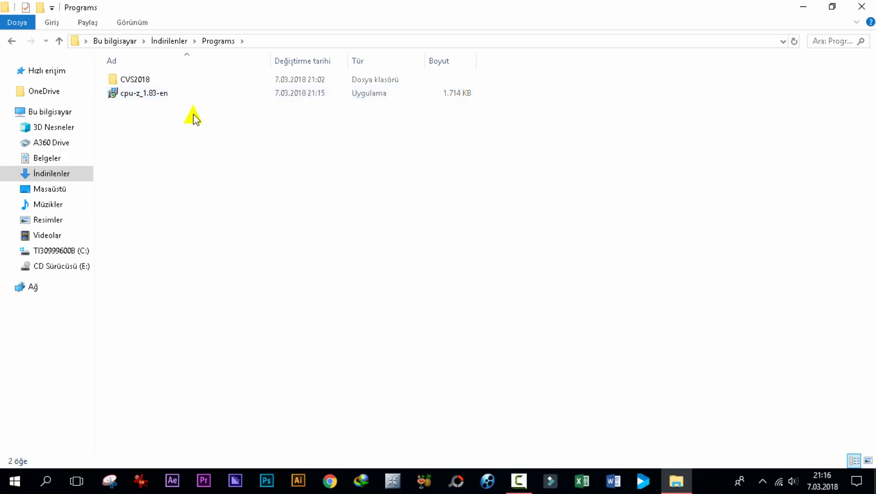
click(126, 97)
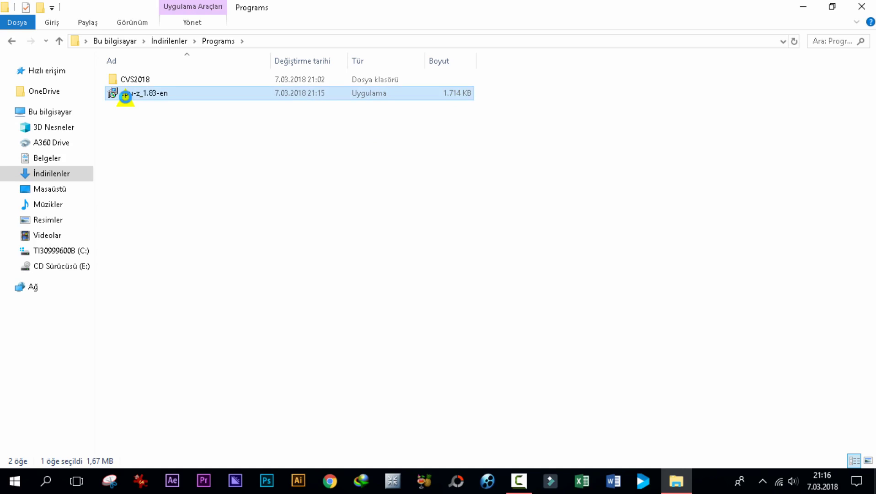
right_click(125, 96)
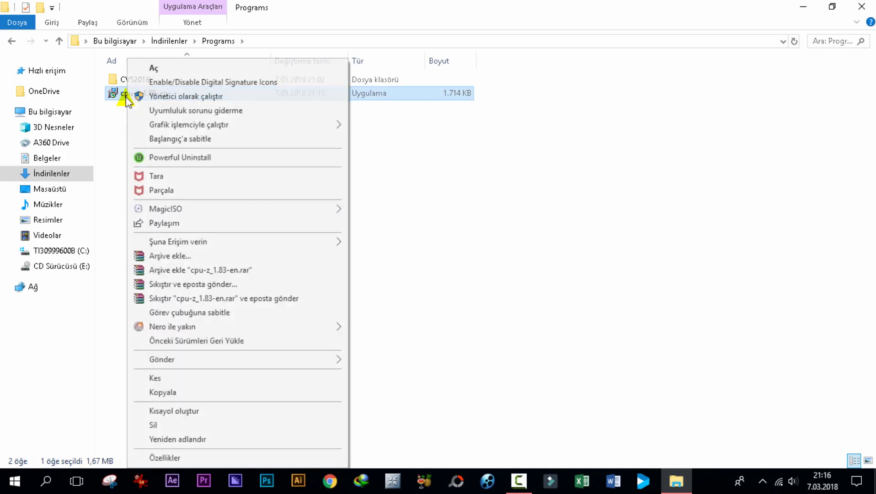
click(153, 97)
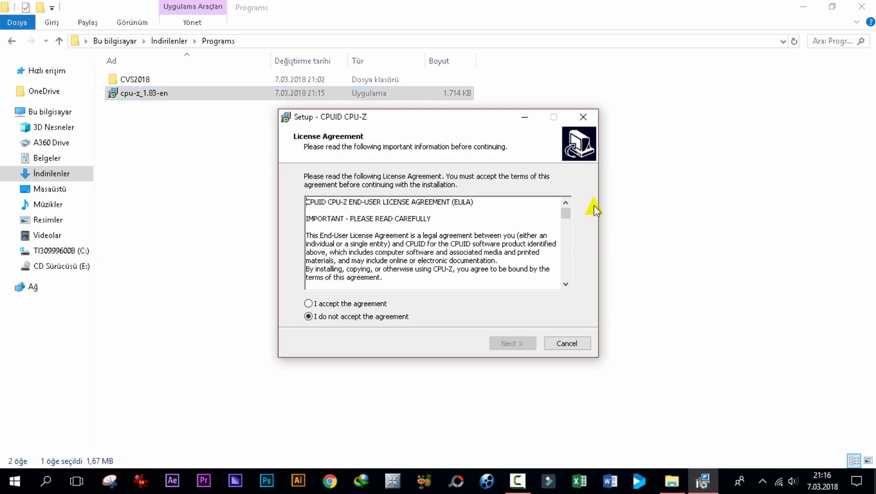
Step: Accept the license agreement and install CPU-Z in C:\Program Files\CPUID\CPU-Z with the CPUID\CPU-Z Start Menu folder and a desktop icon
click(309, 304)
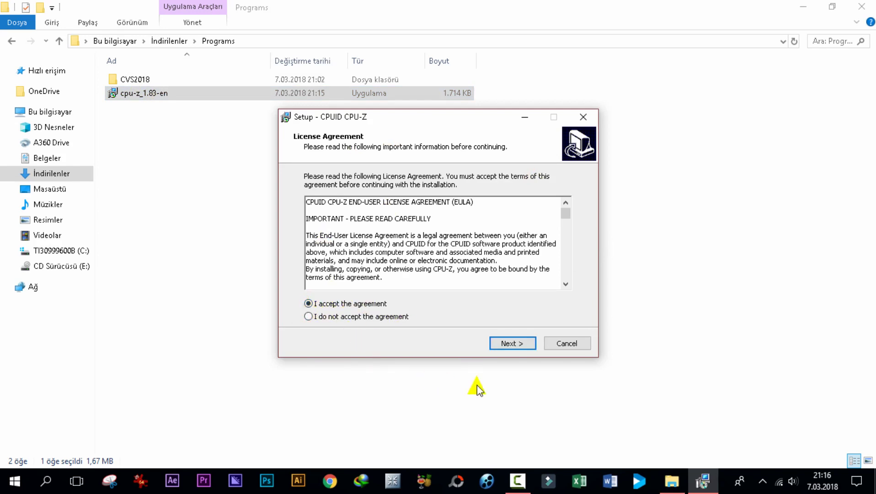
click(510, 344)
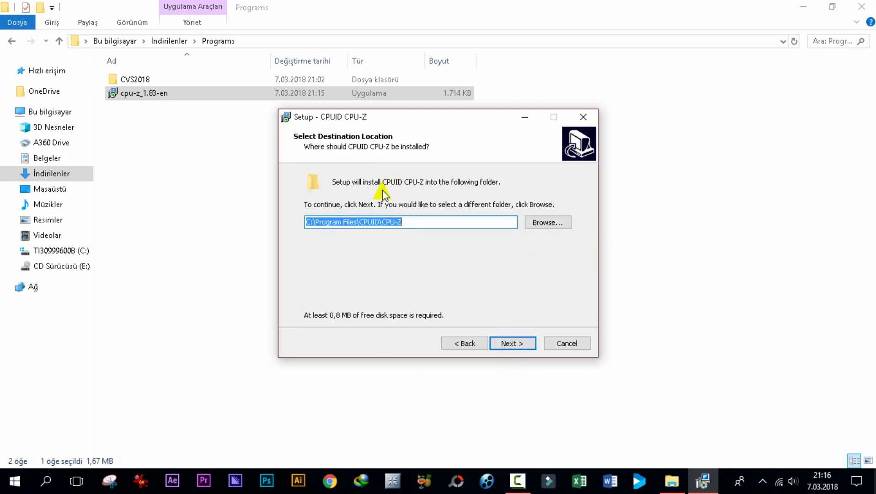
click(510, 344)
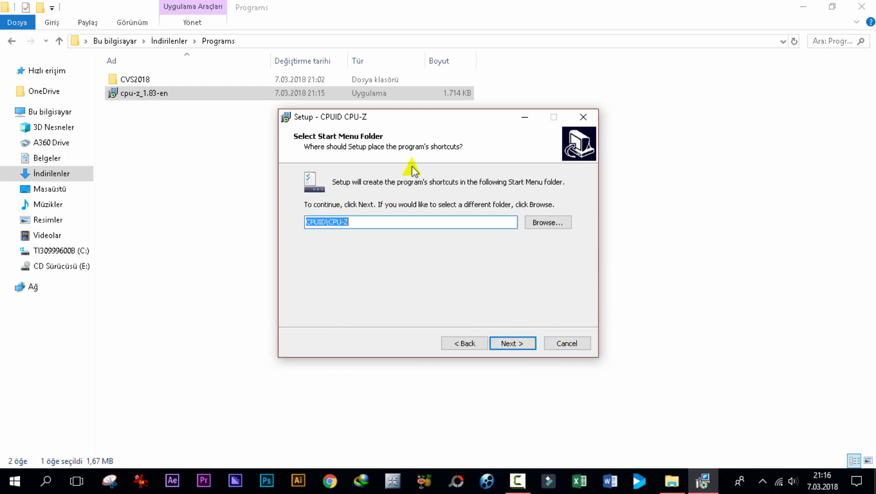
click(505, 345)
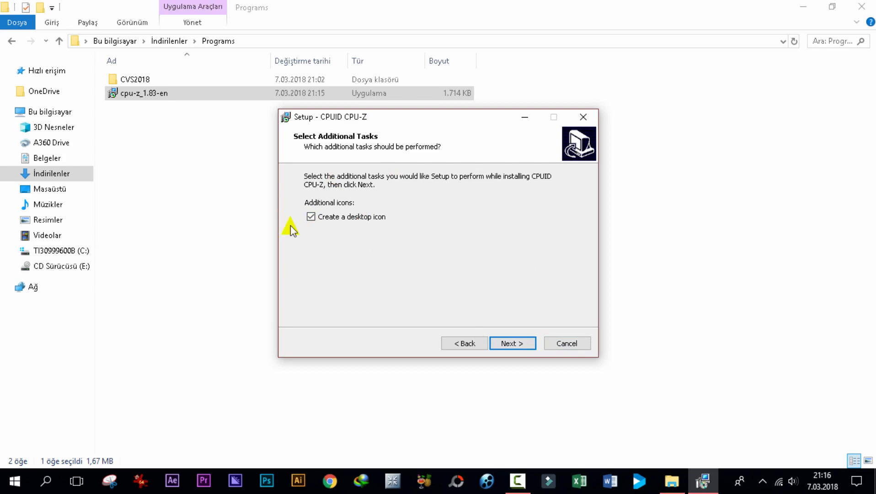
click(515, 344)
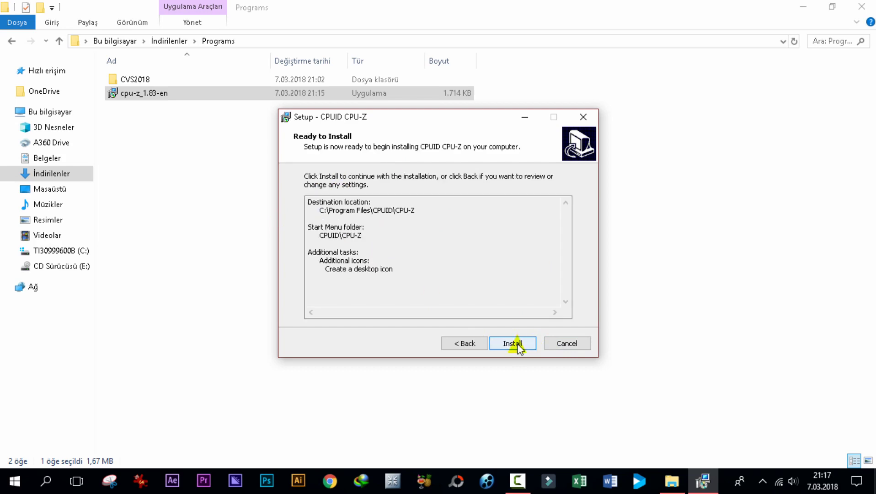
click(519, 343)
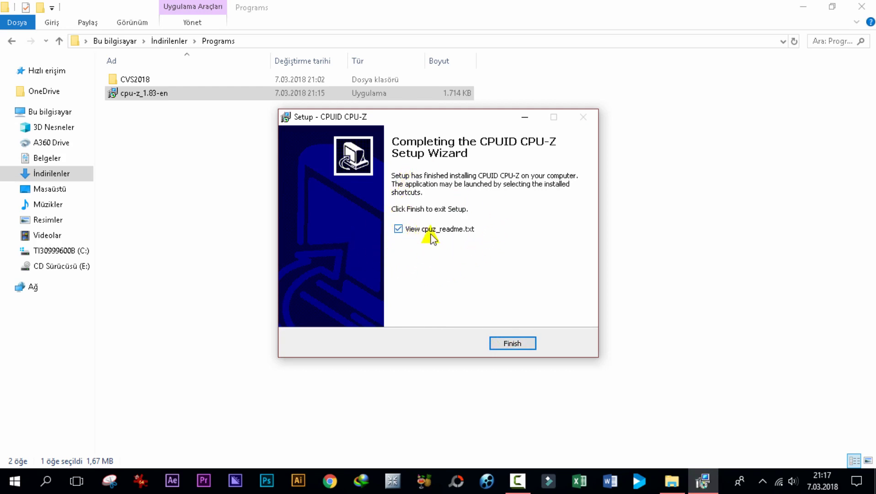
Step: Finish the setup without viewing cpuz_readme.txt and close the Programs folder window
click(398, 229)
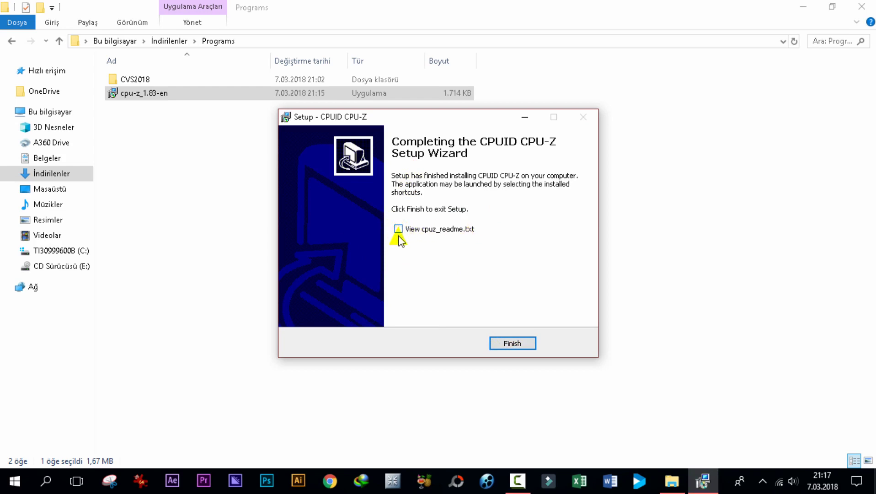
click(512, 346)
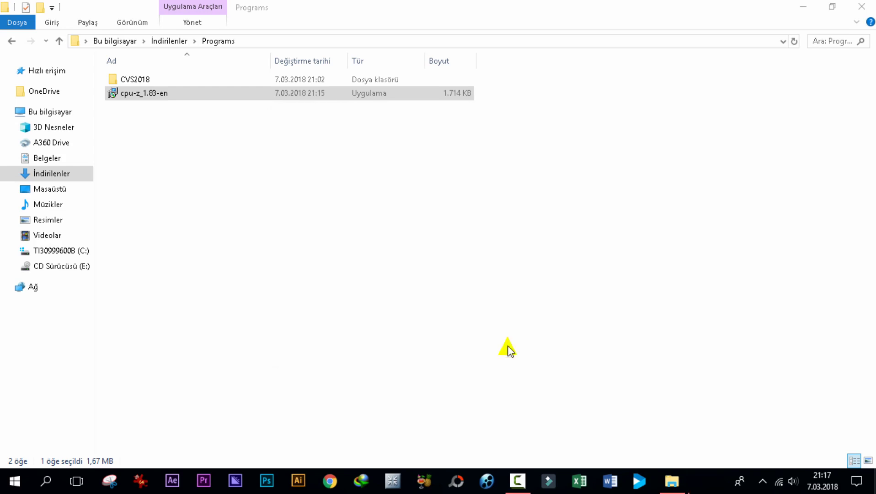
click(861, 11)
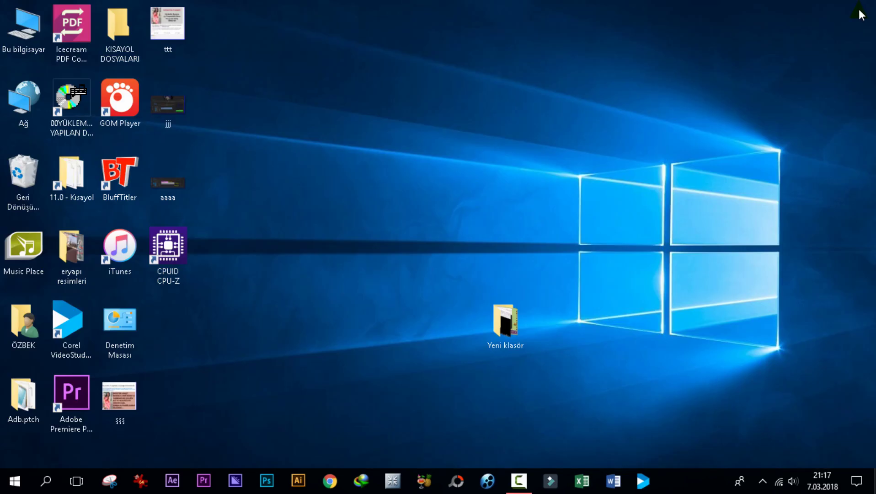
Step: Launch CPU-Z from the desktop and examine the processor, cache, mainboard and memory details
double_click(167, 253)
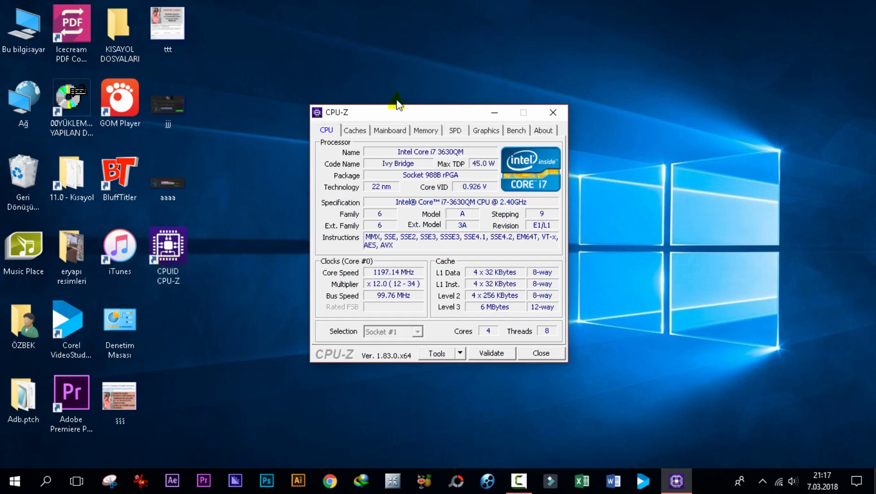
drag(393, 113, 363, 42)
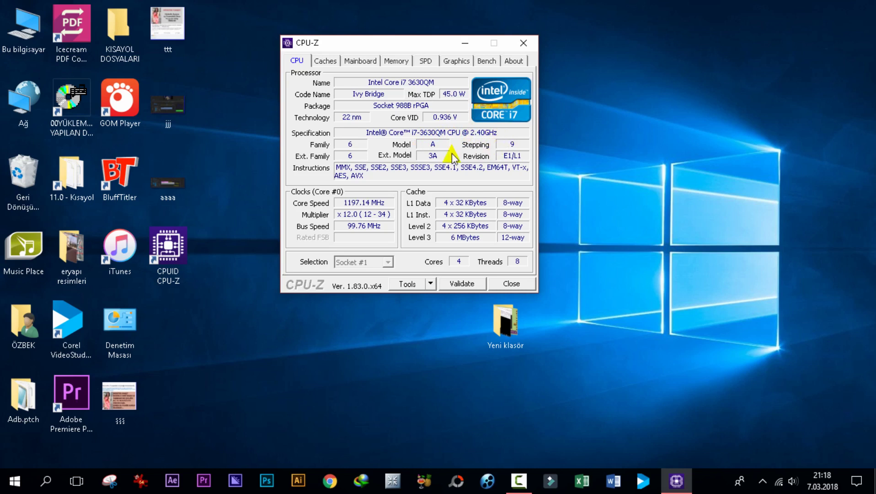
click(328, 61)
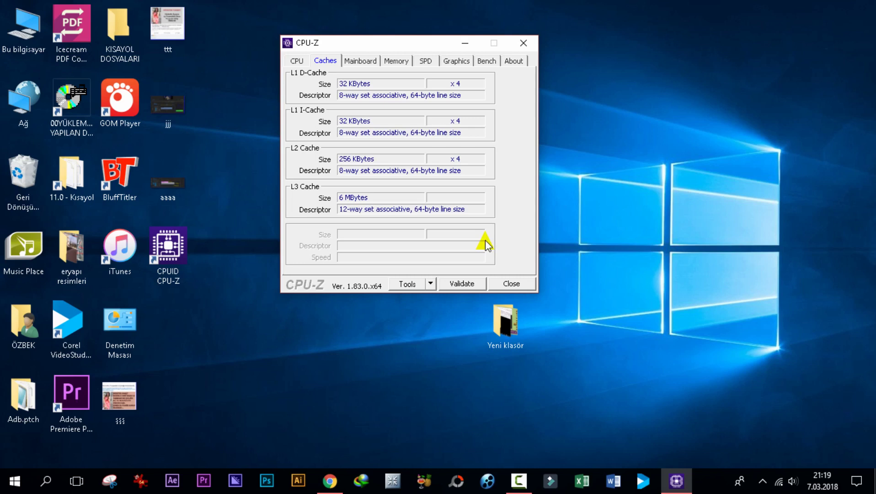
click(361, 61)
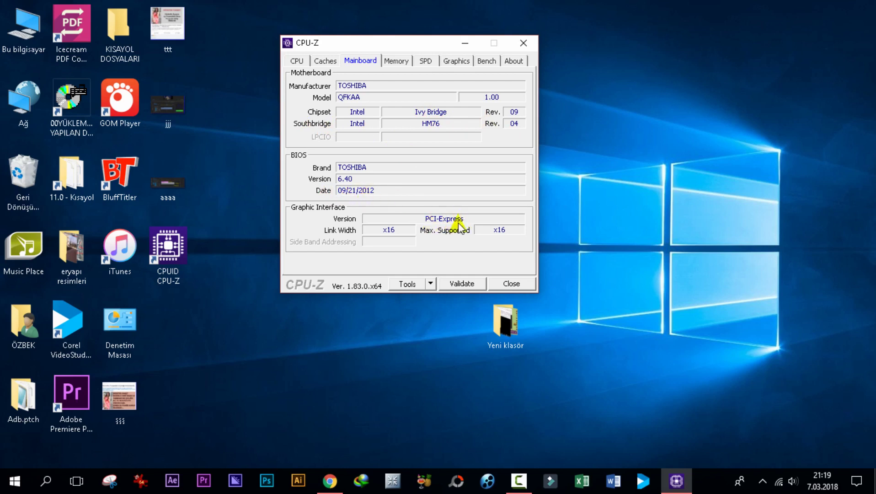
click(390, 61)
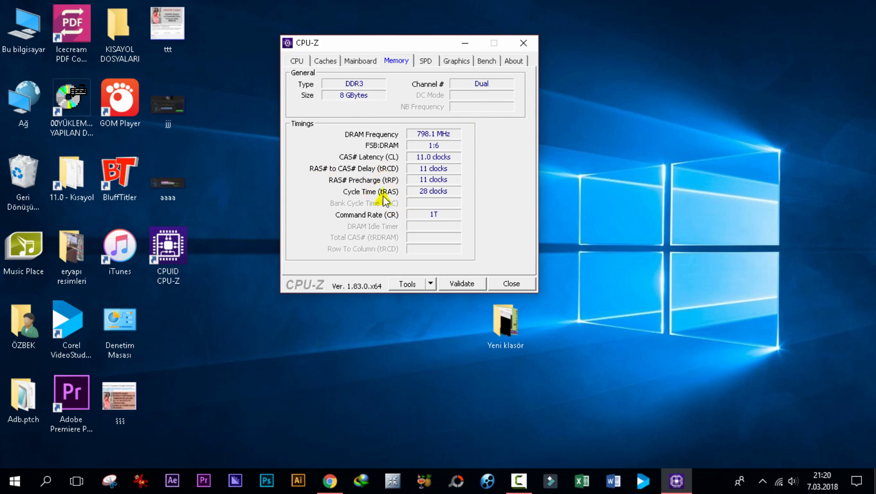
Step: Examine the SPD details of memory slots #1 to #4 and the graphics device information
click(425, 64)
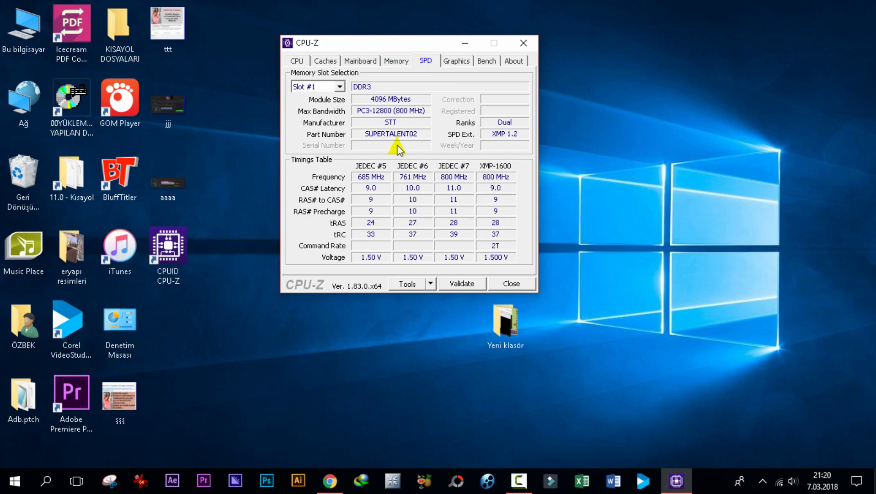
click(340, 87)
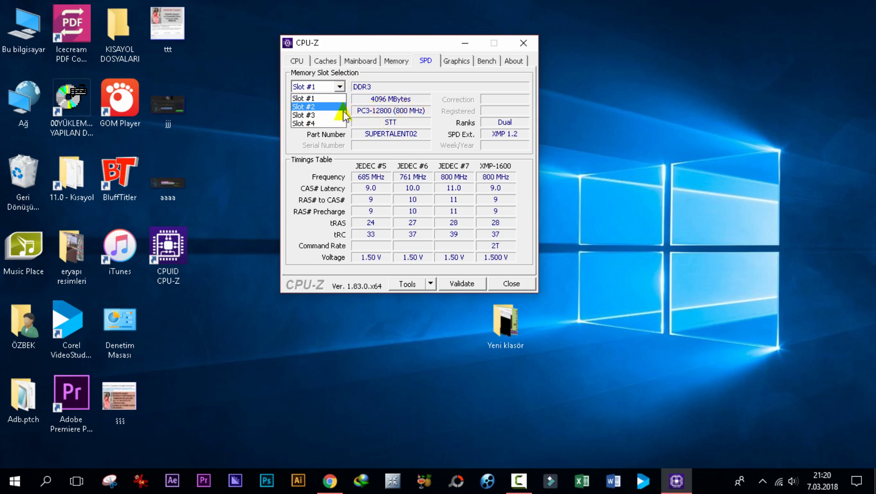
click(313, 106)
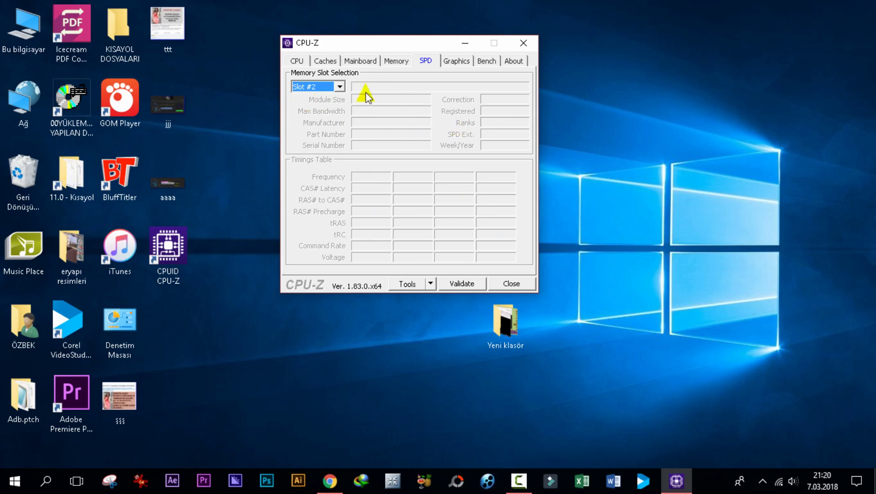
click(339, 86)
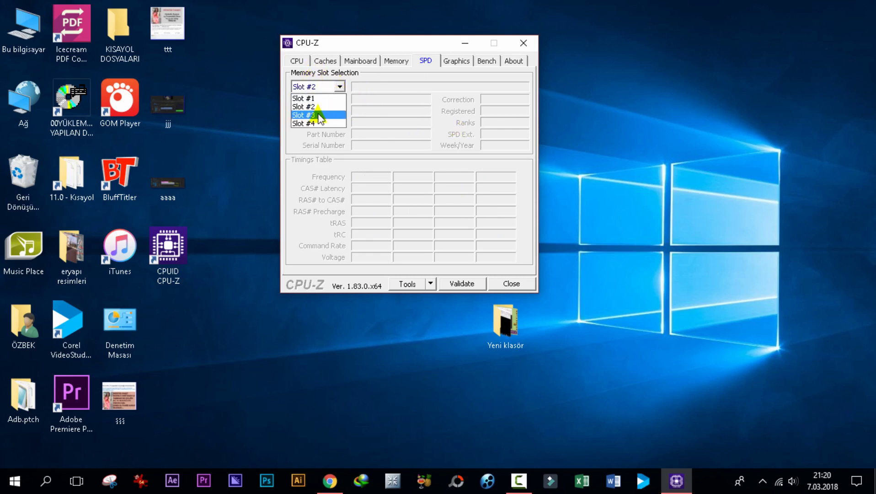
click(319, 114)
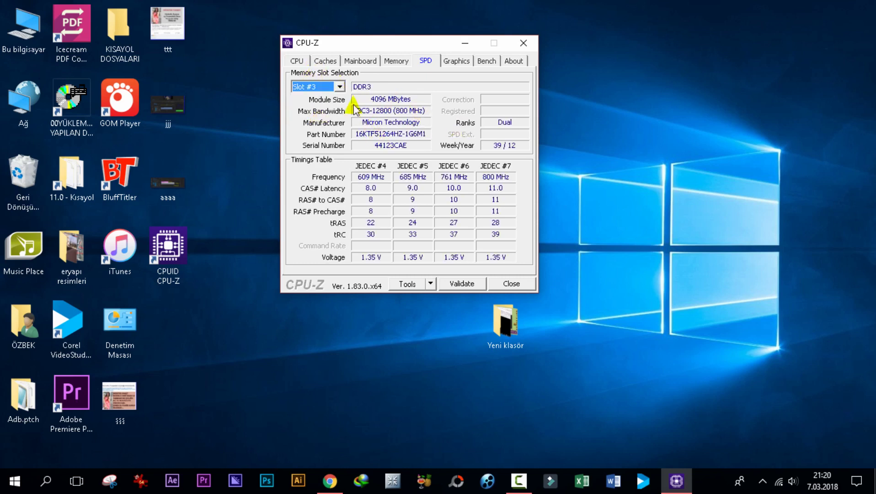
click(339, 86)
click(324, 123)
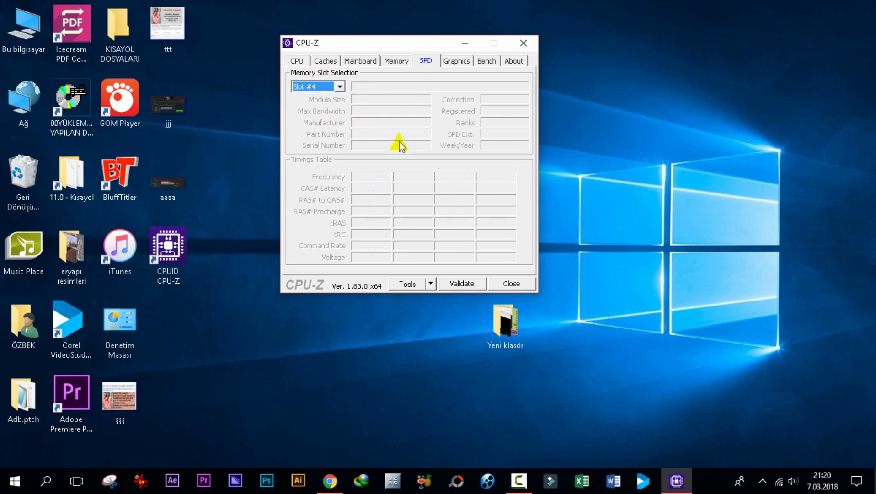
click(340, 87)
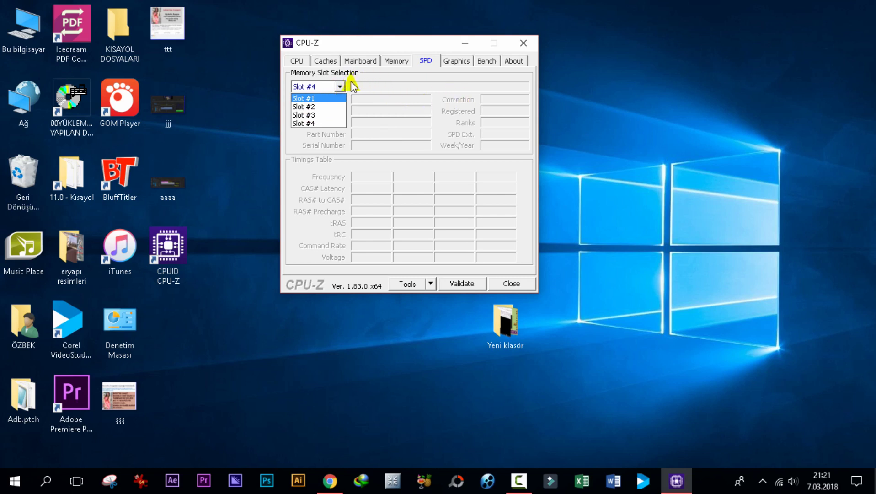
click(461, 64)
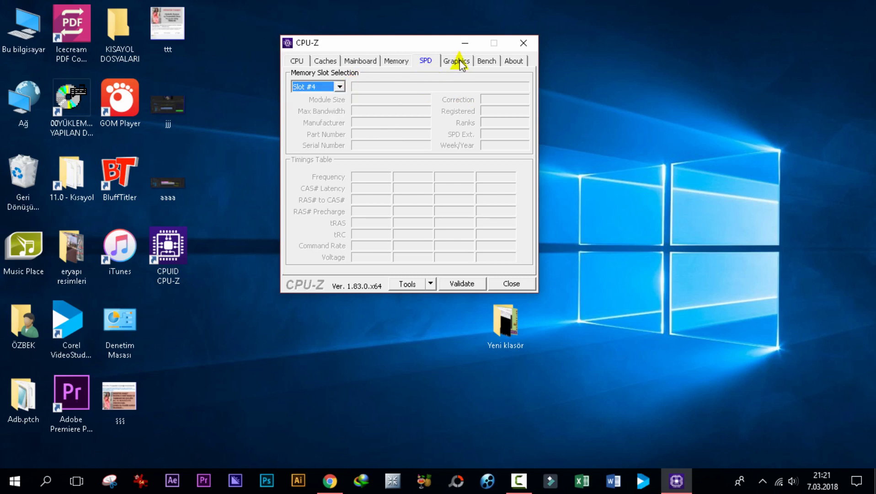
click(459, 62)
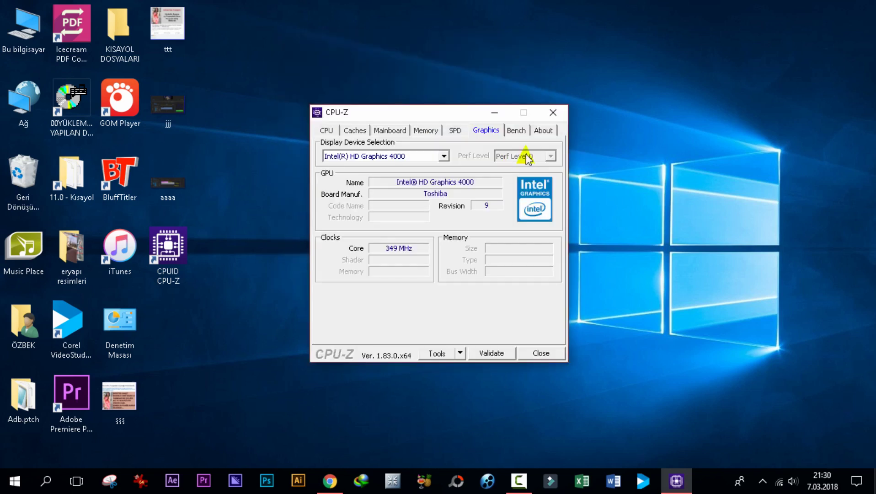
Step: Save the CPU-Z report to the desktop as a TXT file named TOSHIBA
click(543, 130)
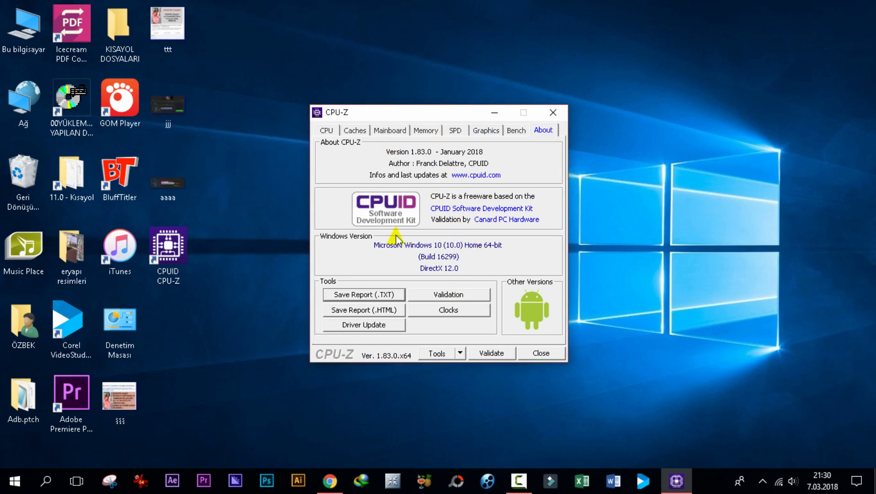
click(374, 295)
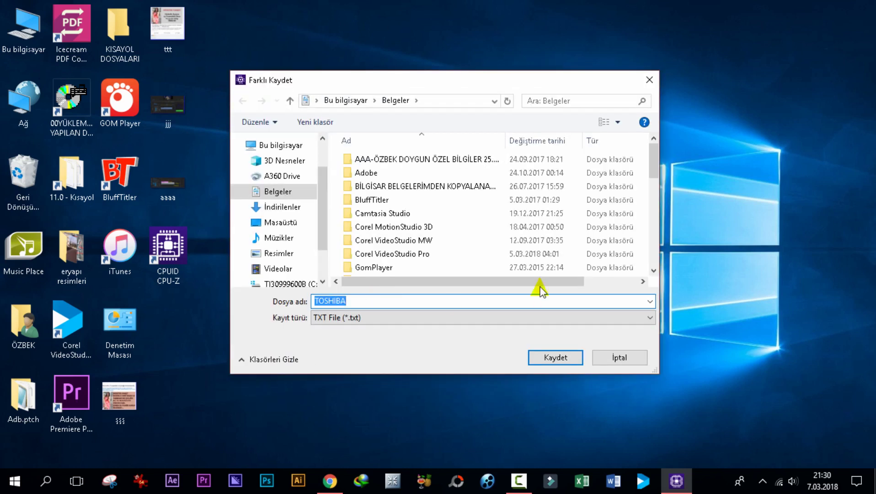
click(280, 223)
click(556, 358)
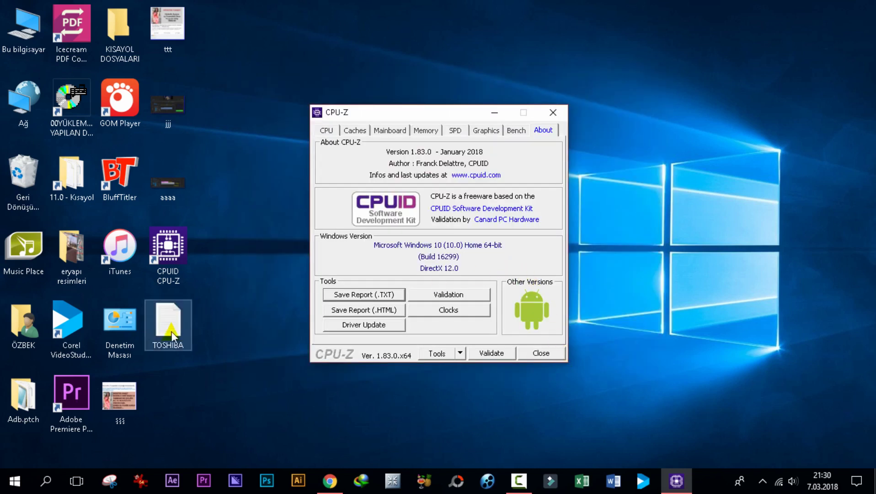
Step: Open the TOSHIBA text report from the desktop, look through its hardware details and close it
double_click(168, 331)
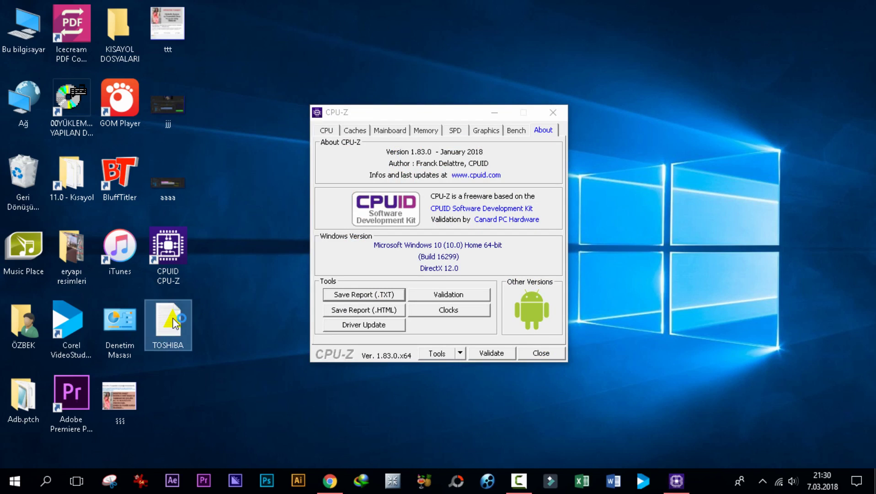
scroll(323, 240, down, 15)
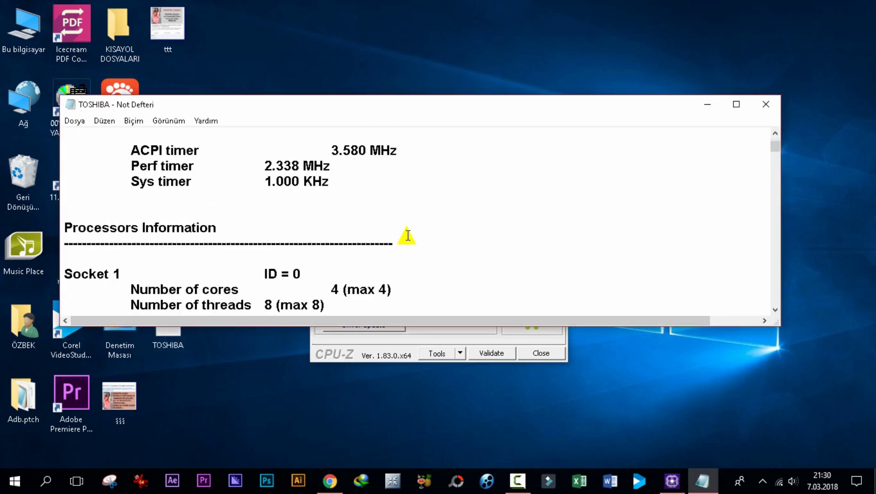
scroll(425, 253, down, 20)
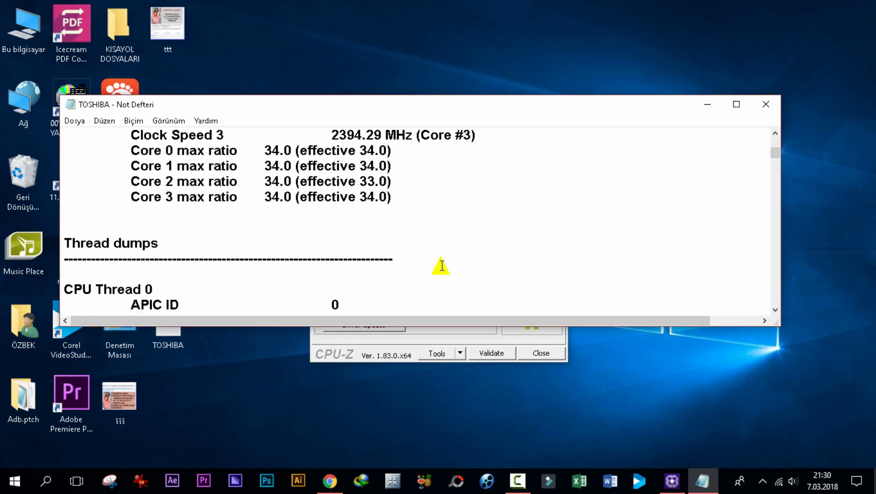
scroll(442, 268, down, 10)
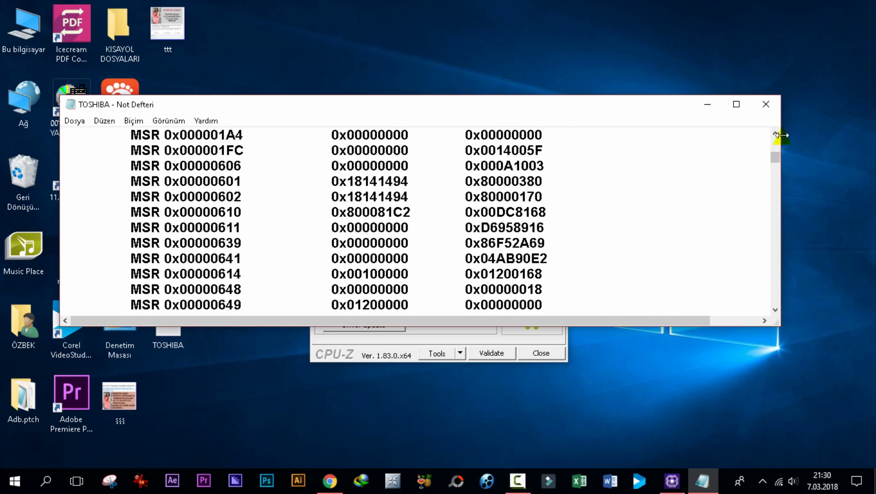
click(766, 106)
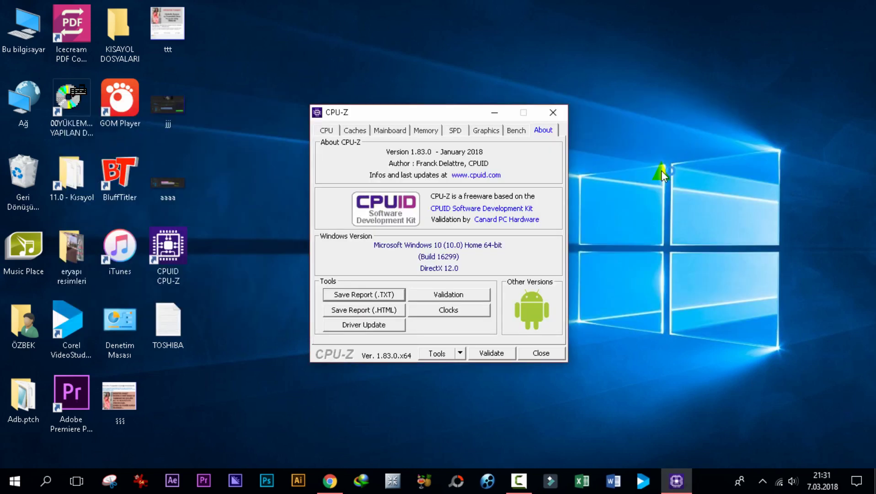